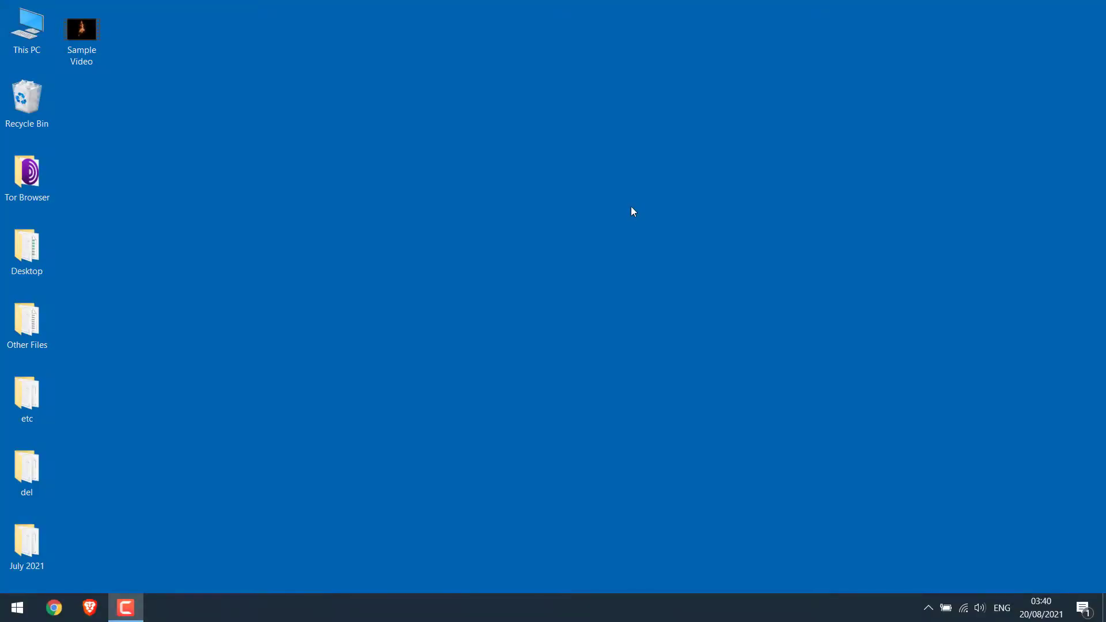
Play the Sample Video fire clip in Movies & TV, then exit full screen and close it
{"action": "left_click_drag", "start_coordinate": [82, 34], "coordinate": [312, 211]}
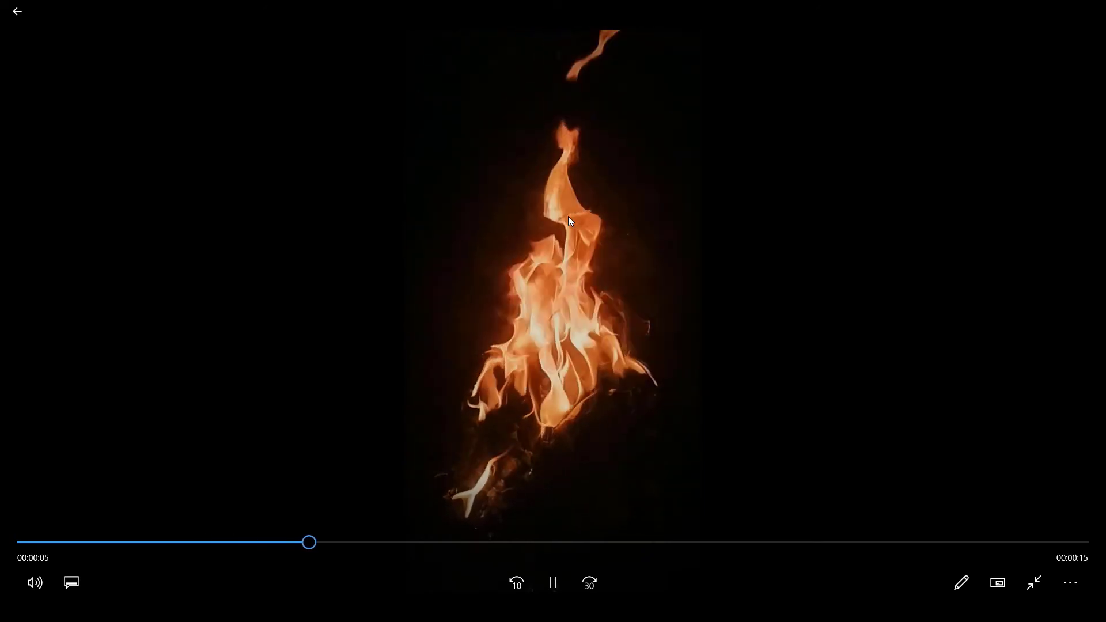
{"action": "key", "text": "Escape"}
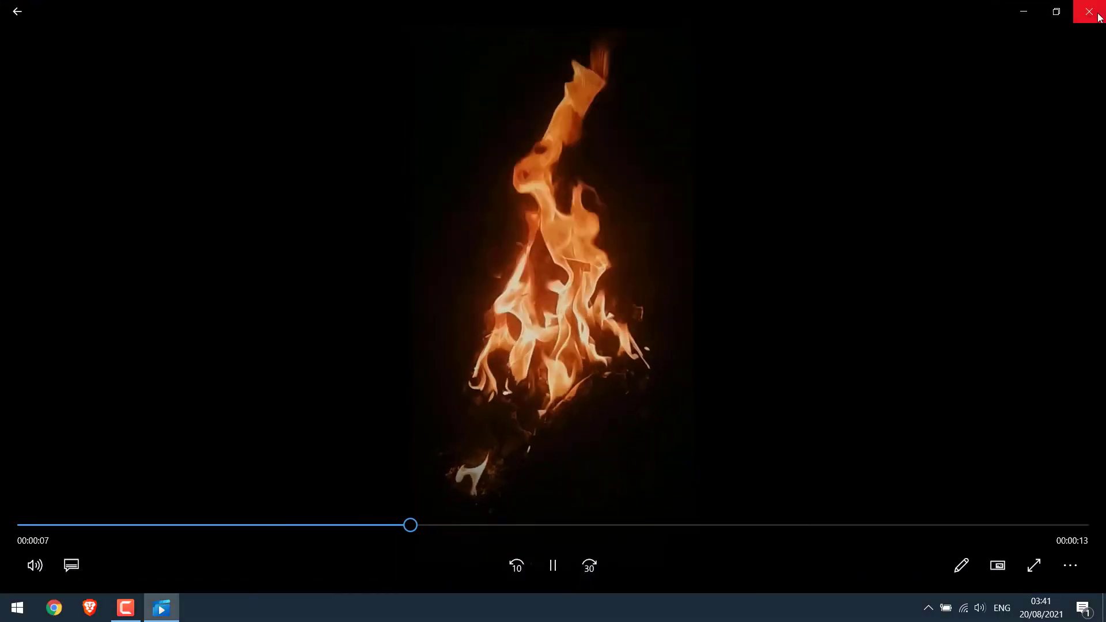
{"action": "left_click", "coordinate": [1087, 11]}
Join Vimeo with name, email and password, answering 'Upload, host and manage video files'
{"action": "left_click", "coordinate": [52, 610]}
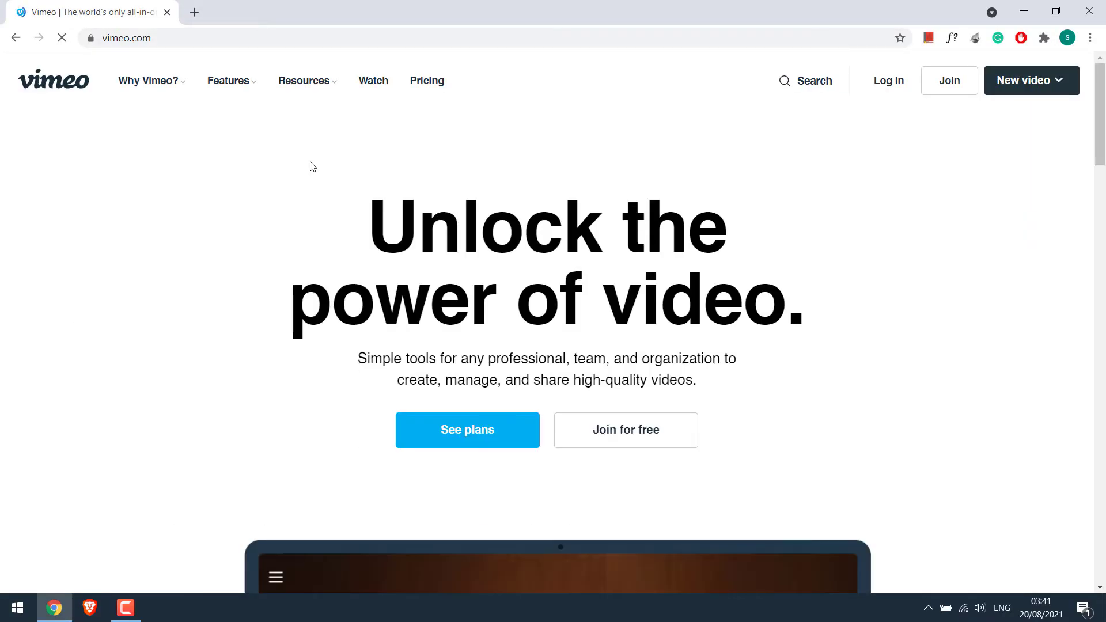
{"action": "left_click", "coordinate": [949, 84]}
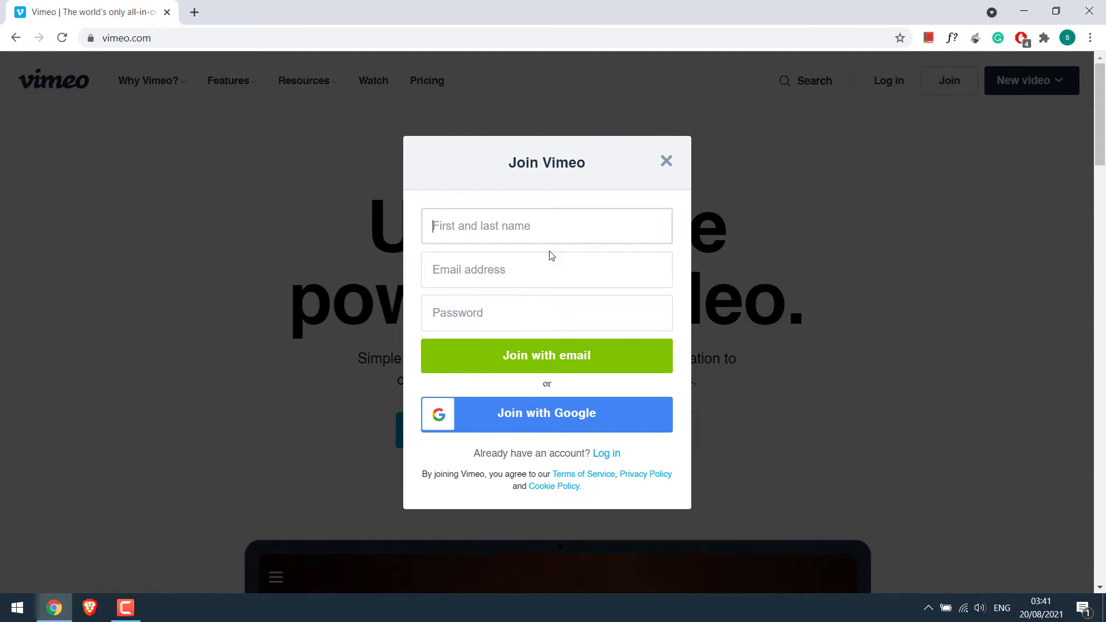
{"action": "left_click", "coordinate": [514, 269]}
{"action": "left_click", "coordinate": [504, 228]}
{"action": "key", "text": "Tab"}
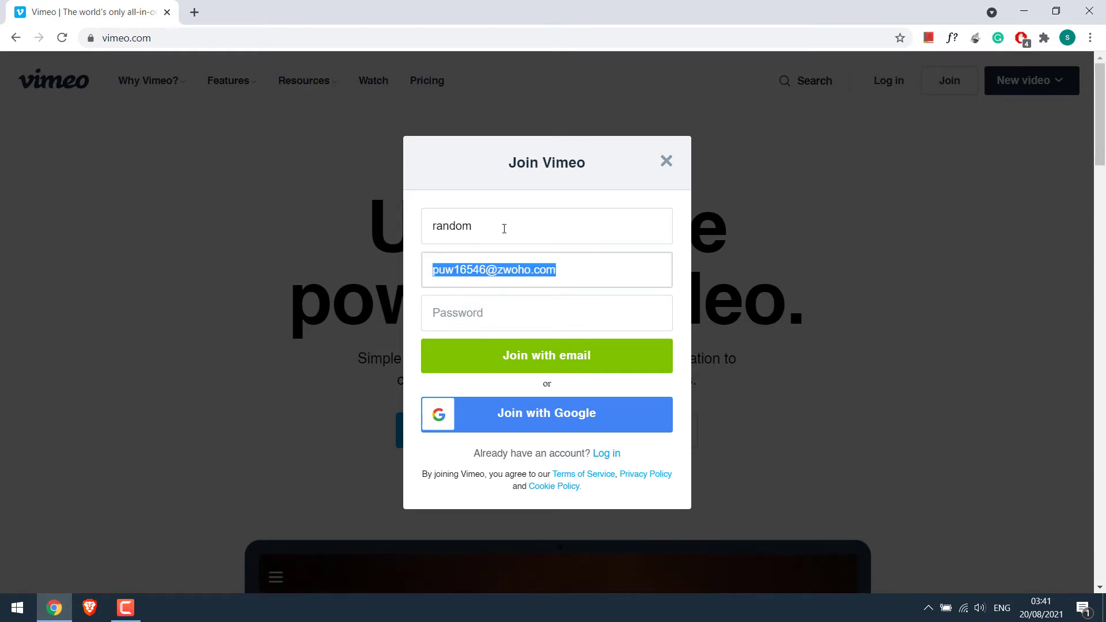
{"action": "key", "text": "Tab"}
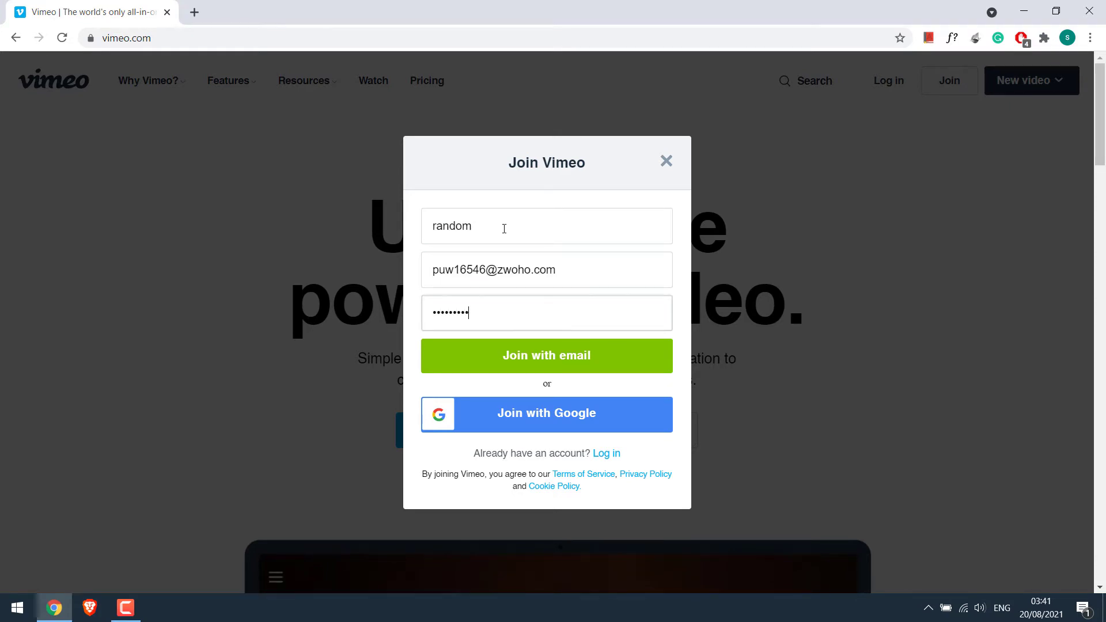
{"action": "key", "text": "Return"}
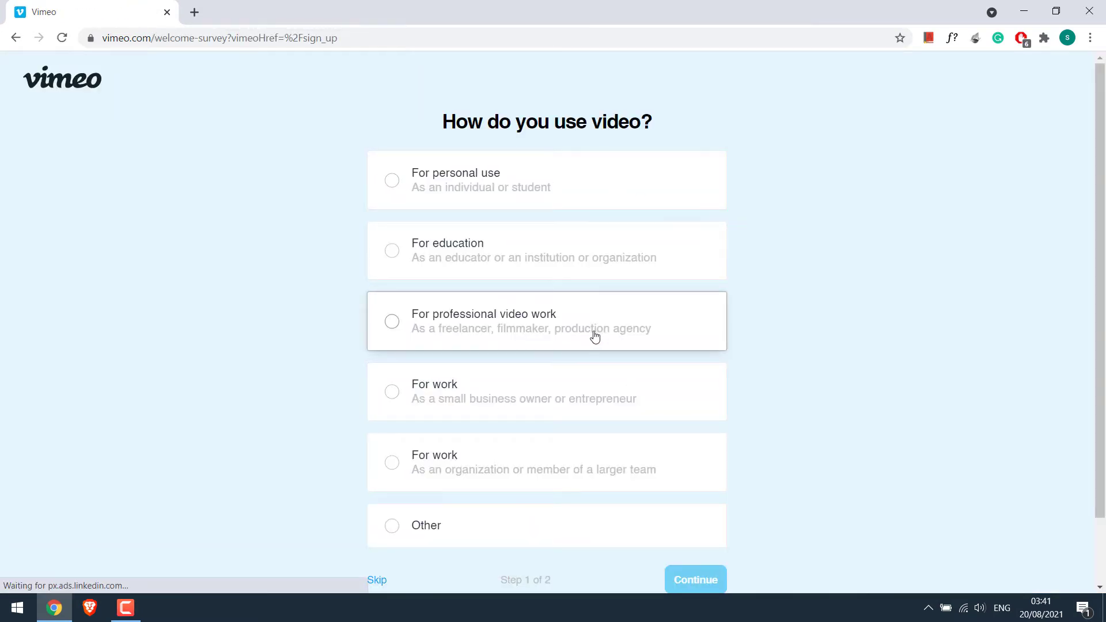
{"action": "left_click", "coordinate": [507, 394]}
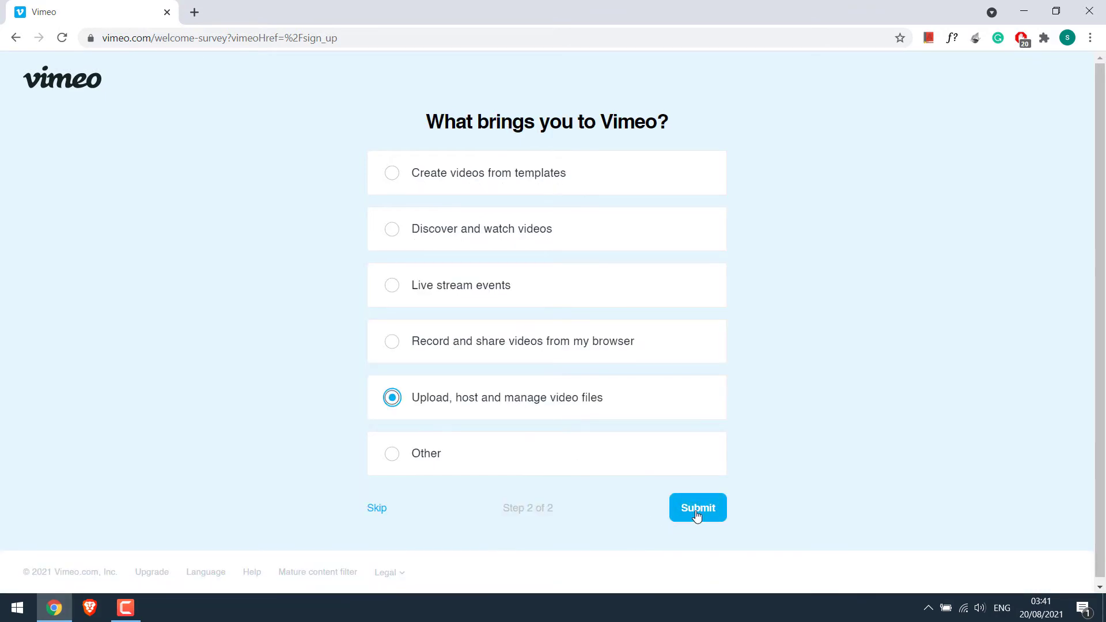
{"action": "left_click", "coordinate": [698, 510]}
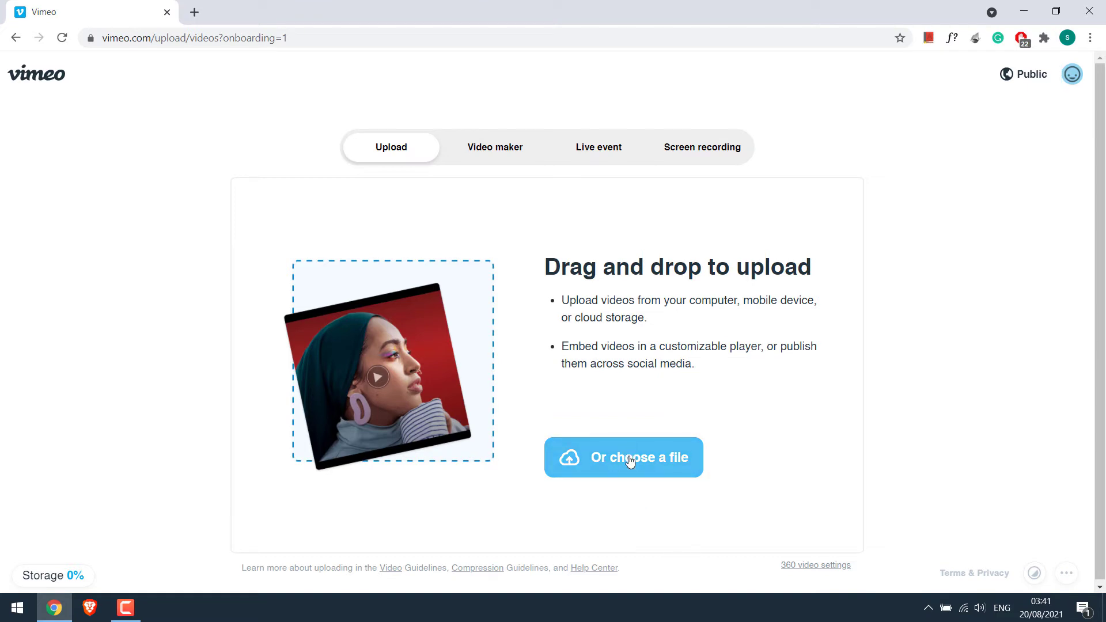
Upload Sample Video through 'Or choose a file' and refresh the video page
{"action": "left_click", "coordinate": [632, 460]}
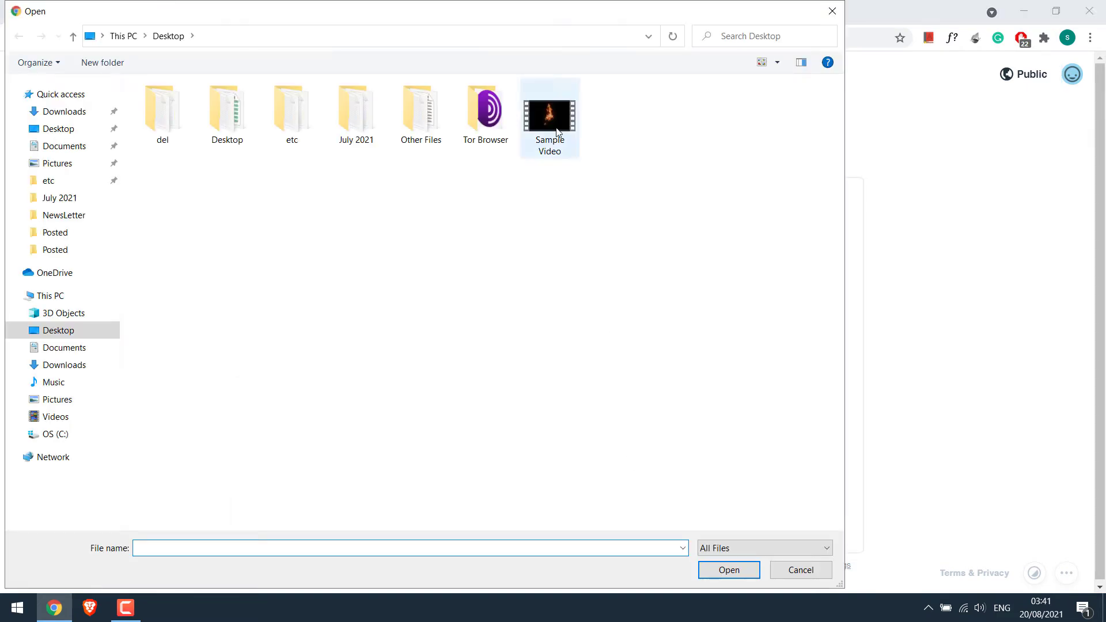
{"action": "double_click", "coordinate": [553, 142]}
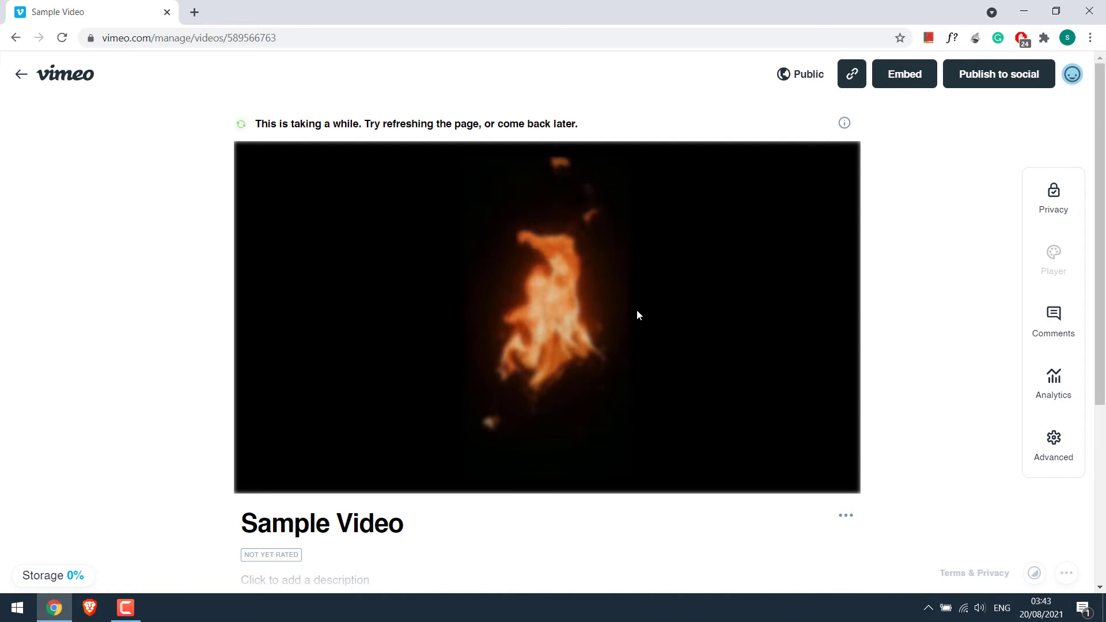
{"action": "key", "text": "F5"}
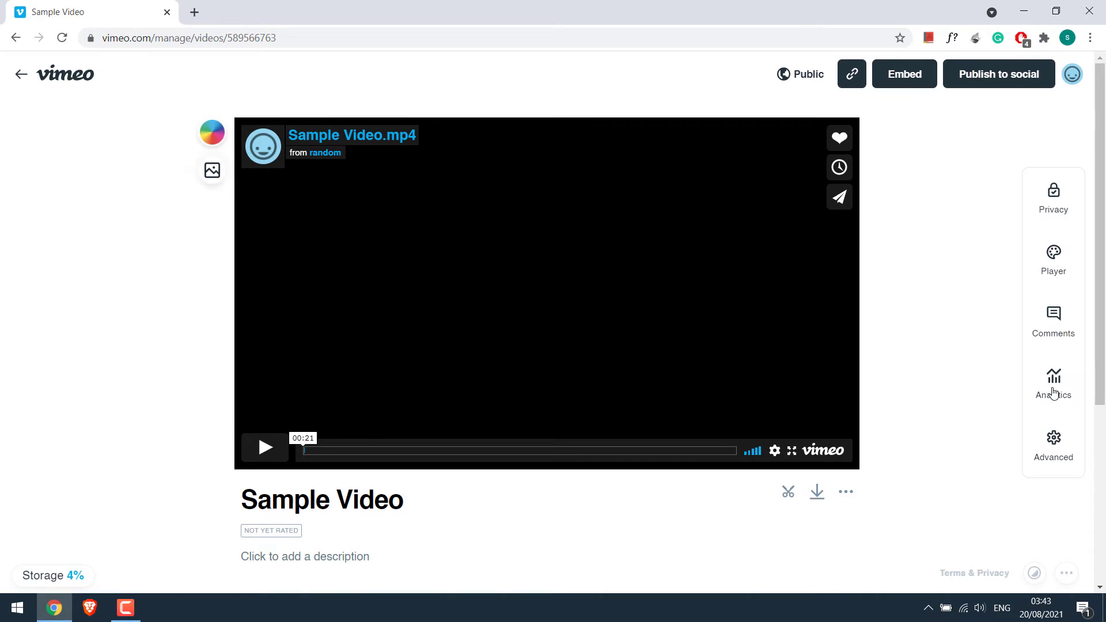
Copy the player.vimeo.com link from the video's embed code
{"action": "left_click", "coordinate": [783, 78]}
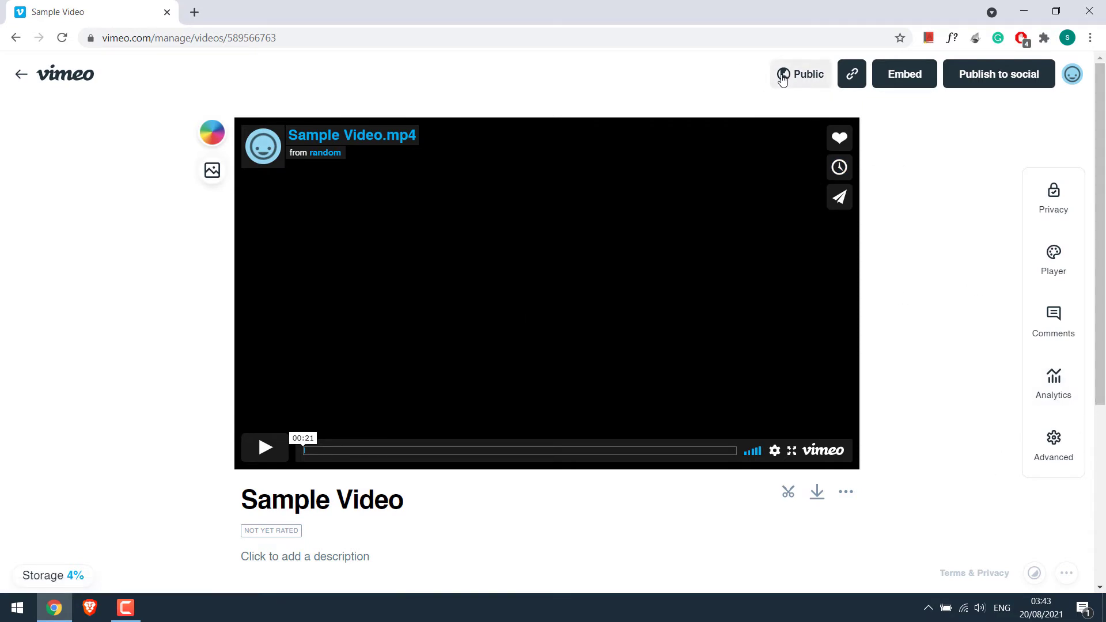
{"action": "left_click", "coordinate": [899, 77]}
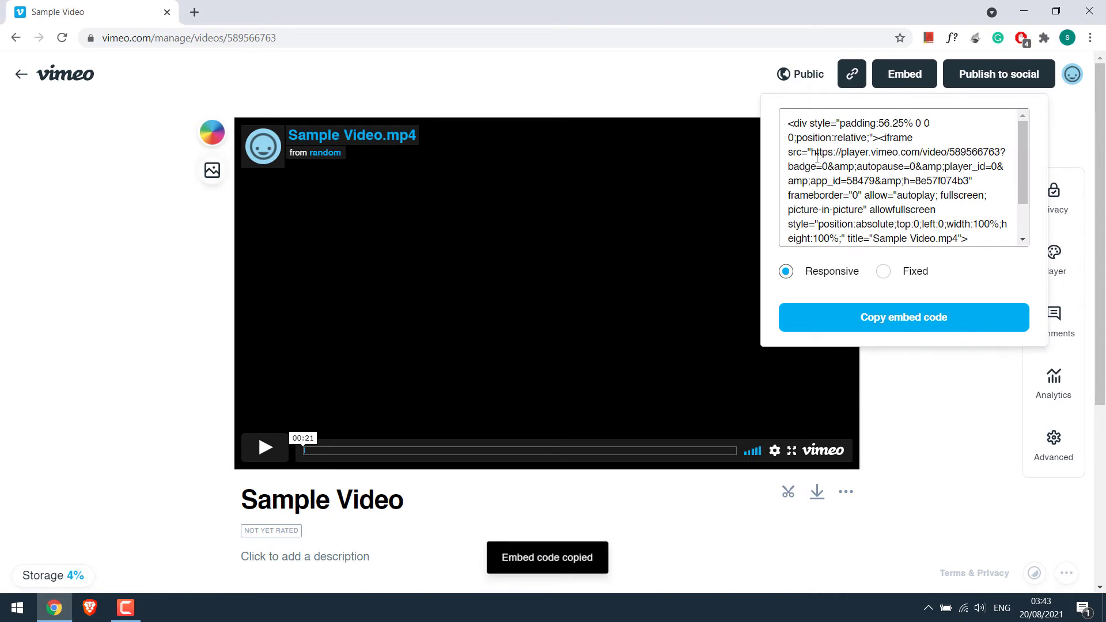
{"action": "left_click_drag", "start_coordinate": [810, 152], "coordinate": [999, 152]}
{"action": "right_click", "coordinate": [934, 154]}
{"action": "key", "text": "Escape"}
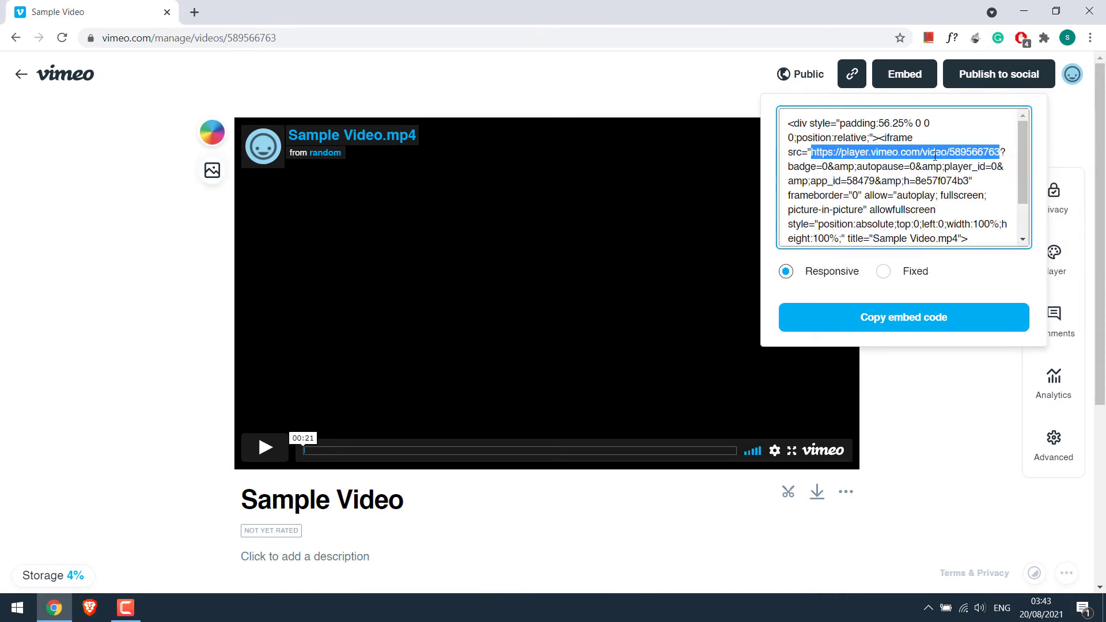
Paste the player link into a new Notepad note and close the preview tab
{"action": "key", "text": "super"}
{"action": "type", "text": "note"}
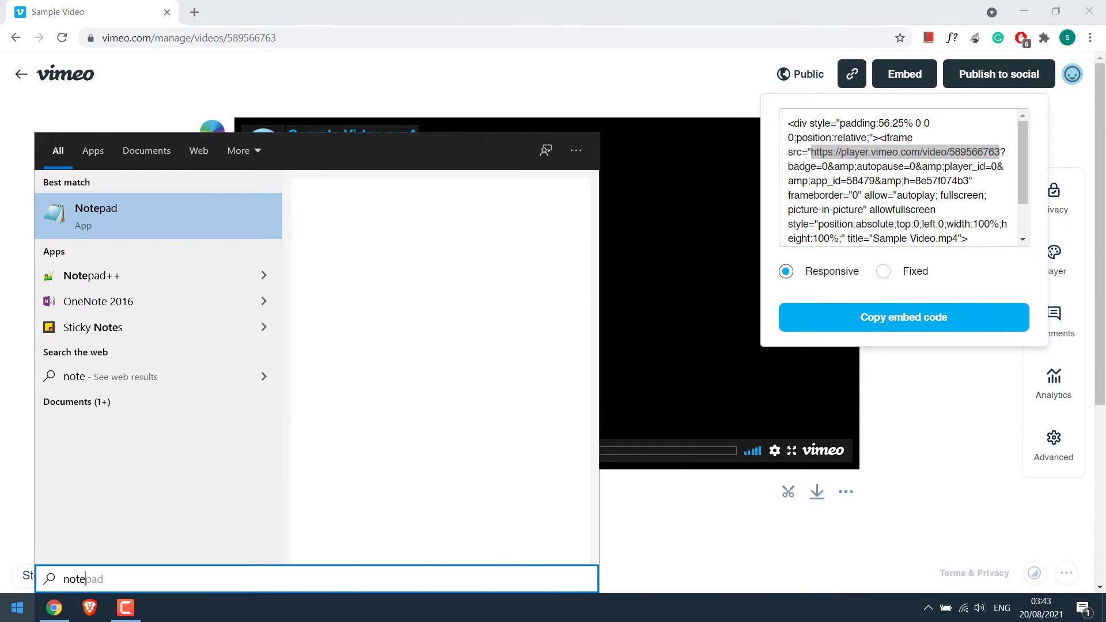
{"action": "key", "text": "Return"}
{"action": "key", "text": "ctrl+v"}
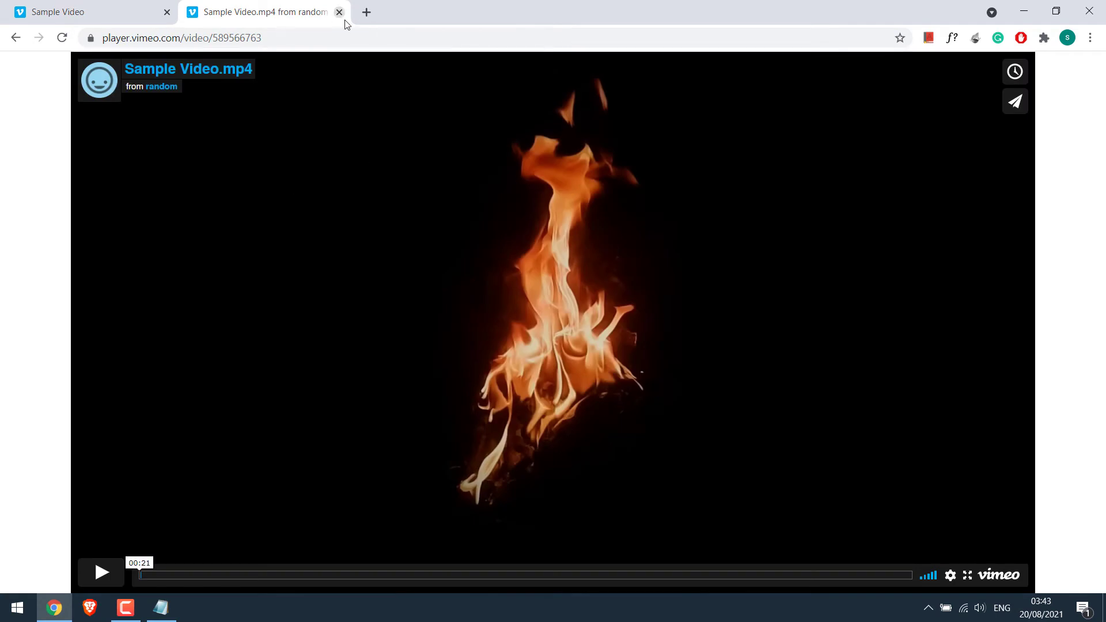
{"action": "left_click", "coordinate": [339, 12]}
{"action": "left_click", "coordinate": [933, 376]}
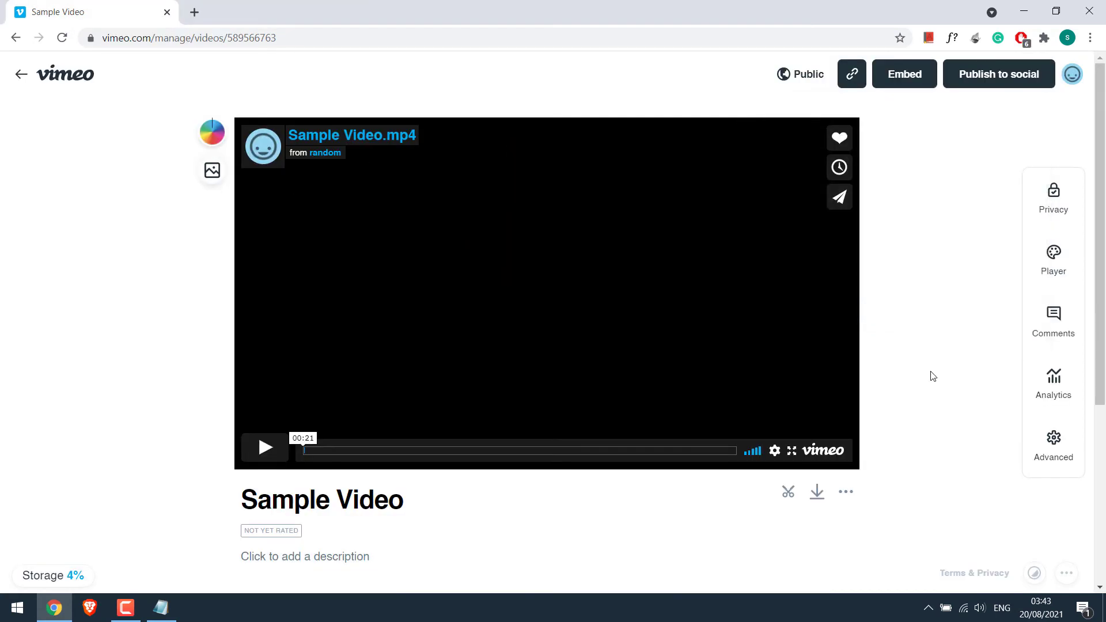
{"action": "left_click", "coordinate": [163, 610]}
Append ?autoplay=1&muted=1 to the player link and select the whole line
{"action": "left_click", "coordinate": [638, 43]}
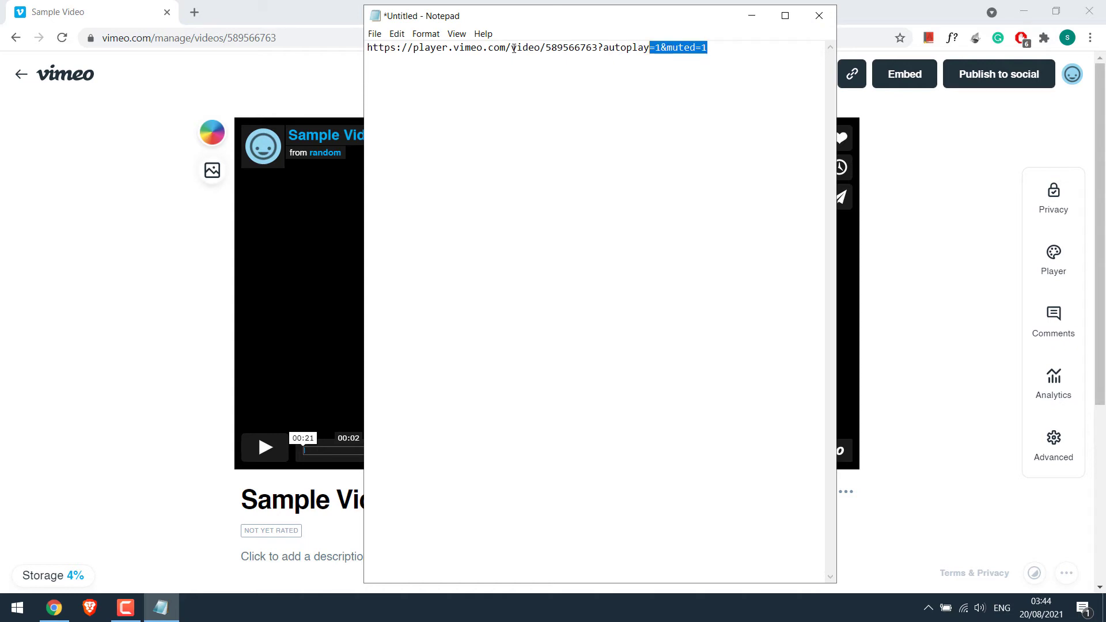
{"action": "left_click_drag", "start_coordinate": [514, 48], "coordinate": [348, 46]}
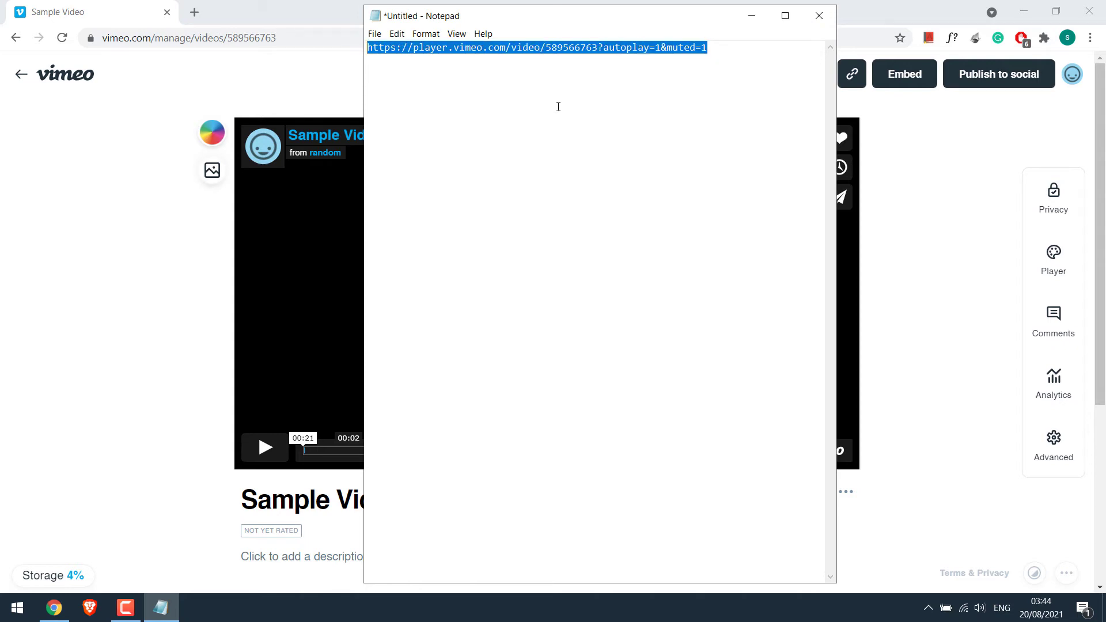
Load the WordPress test site in the browser
{"action": "left_click", "coordinate": [308, 38]}
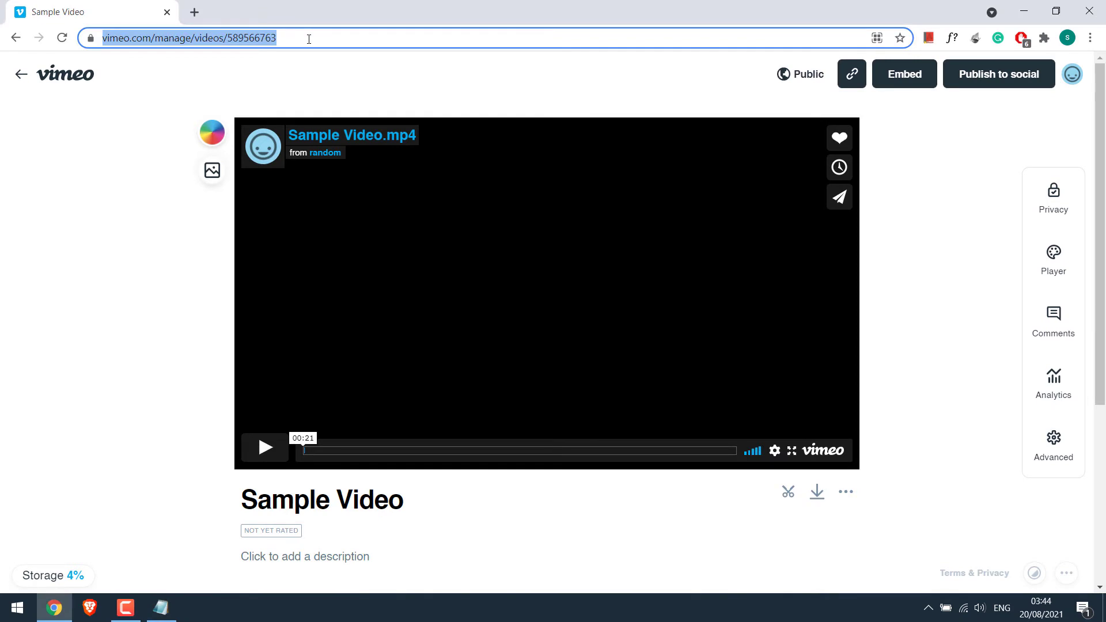
{"action": "type", "text": "heyletslearnsomething.com"}
{"action": "key", "text": "Right"}
{"action": "type", "text": "/te"}
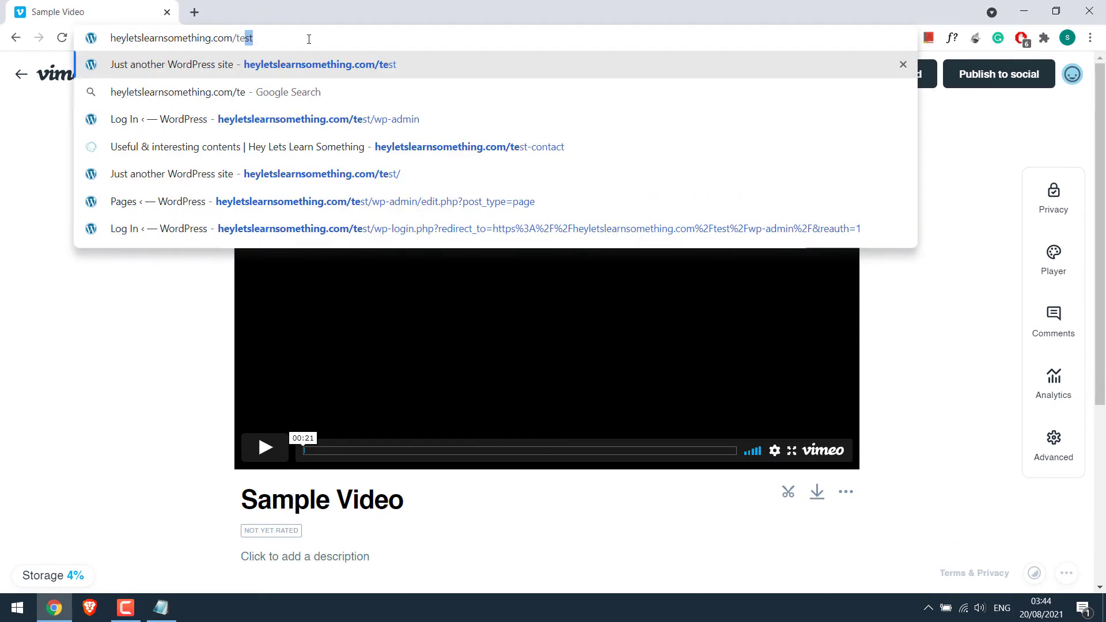
{"action": "type", "text": "st/"}
{"action": "key", "text": "Return"}
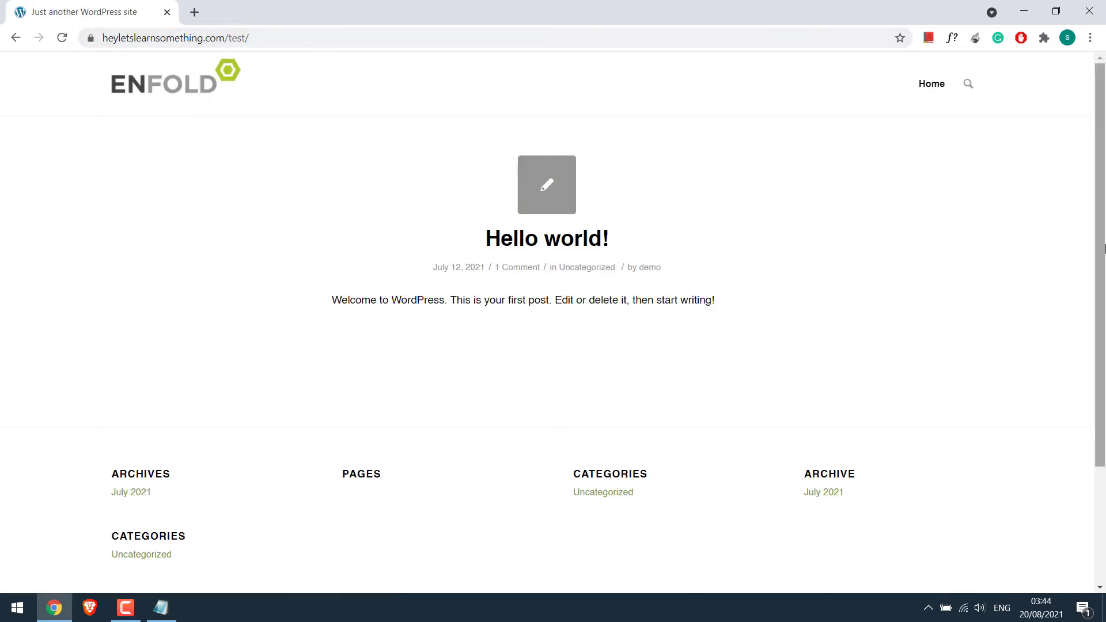
{"action": "scroll", "coordinate": [1103, 249], "scroll_direction": "down", "scroll_amount": 3}
{"action": "scroll", "coordinate": [975, 121], "scroll_direction": "up", "scroll_amount": 3}
Open the site's wp-admin, pass the access prompt, and log in with username and password
{"action": "left_click", "coordinate": [344, 37]}
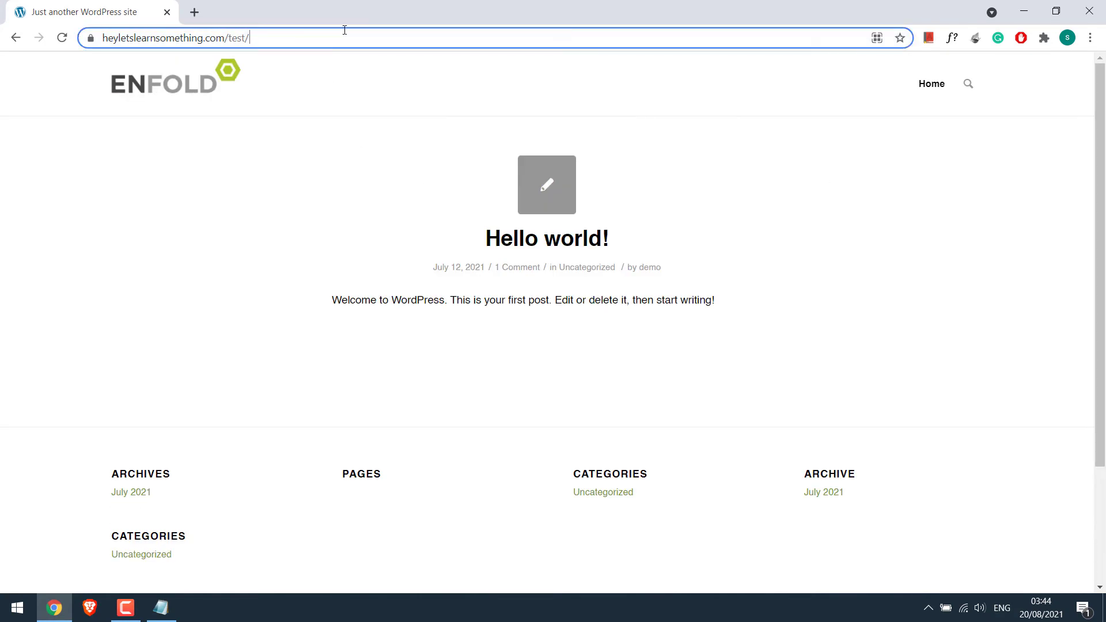
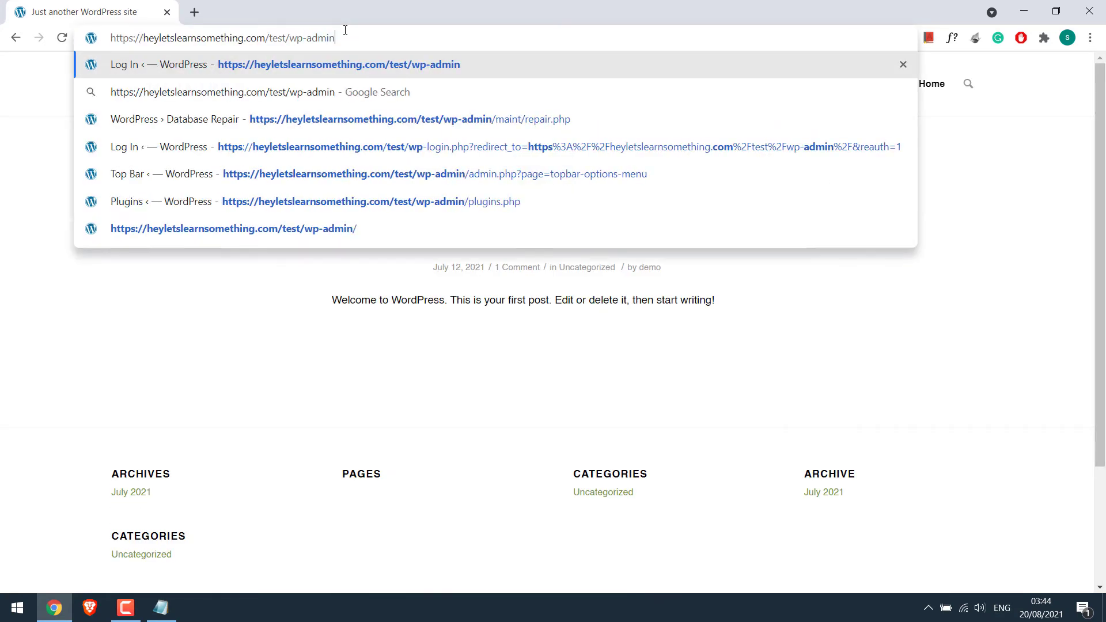
{"action": "key", "text": "Return"}
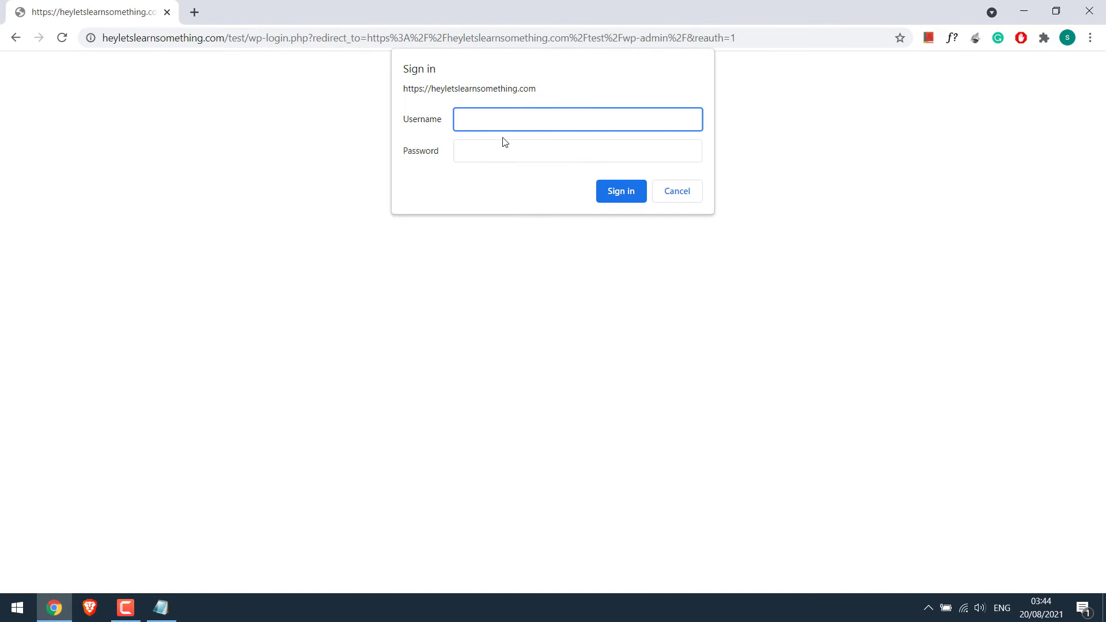
{"action": "key", "text": "Tab"}
{"action": "key", "text": "Return"}
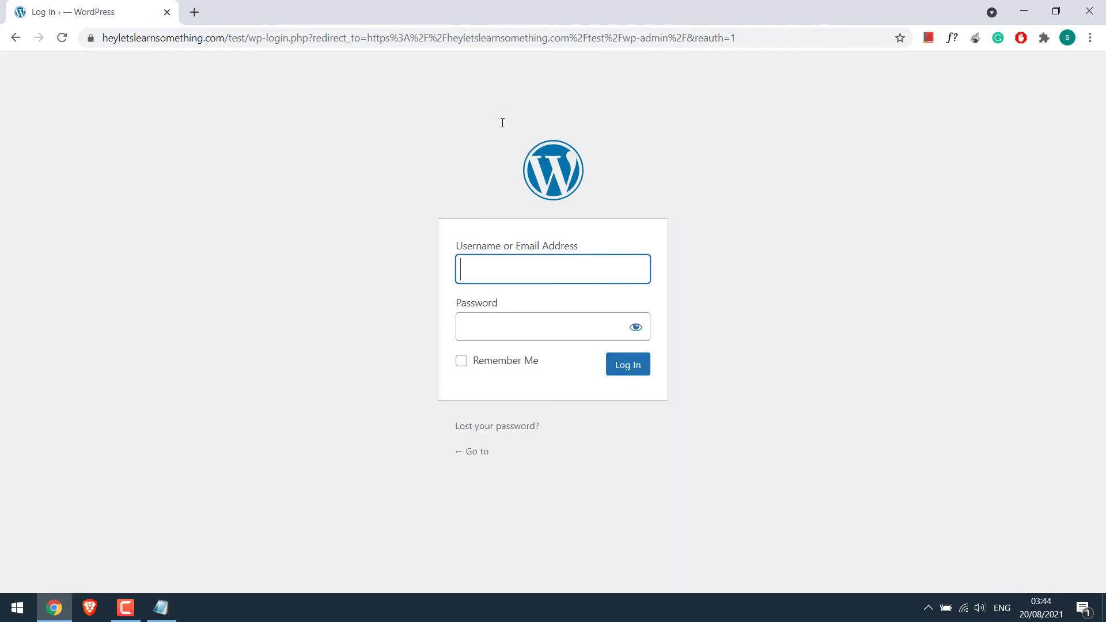
{"action": "key", "text": "Tab"}
{"action": "key", "text": "Return"}
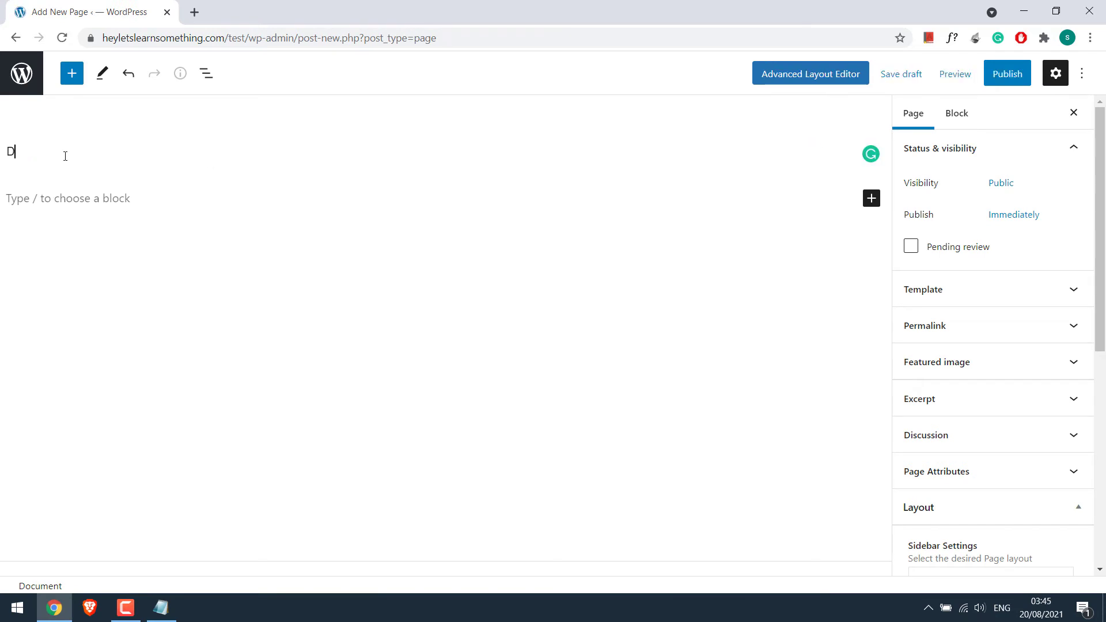
Add a Color Section in the Advanced Layout Editor with 100% browser height
{"action": "left_click", "coordinate": [798, 80]}
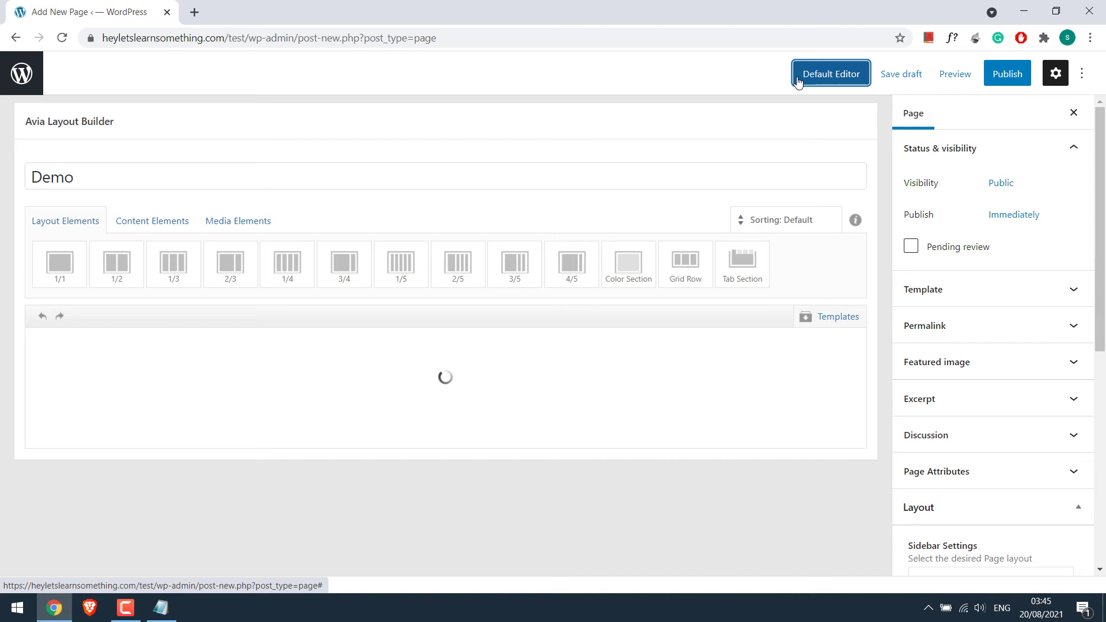
{"action": "left_click", "coordinate": [640, 276]}
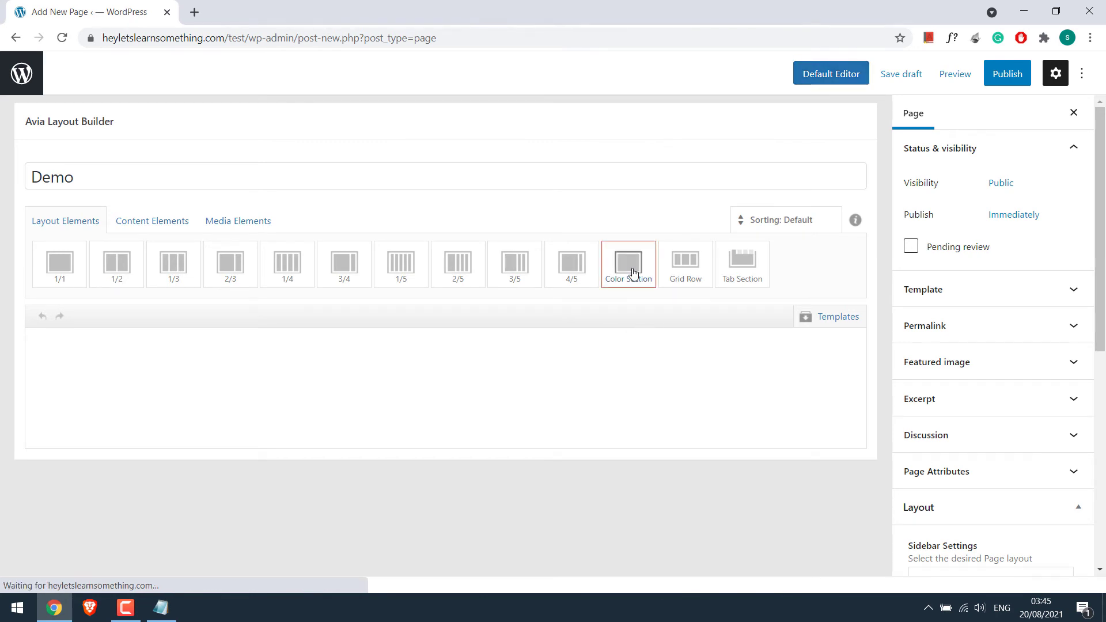
{"action": "left_click", "coordinate": [87, 352]}
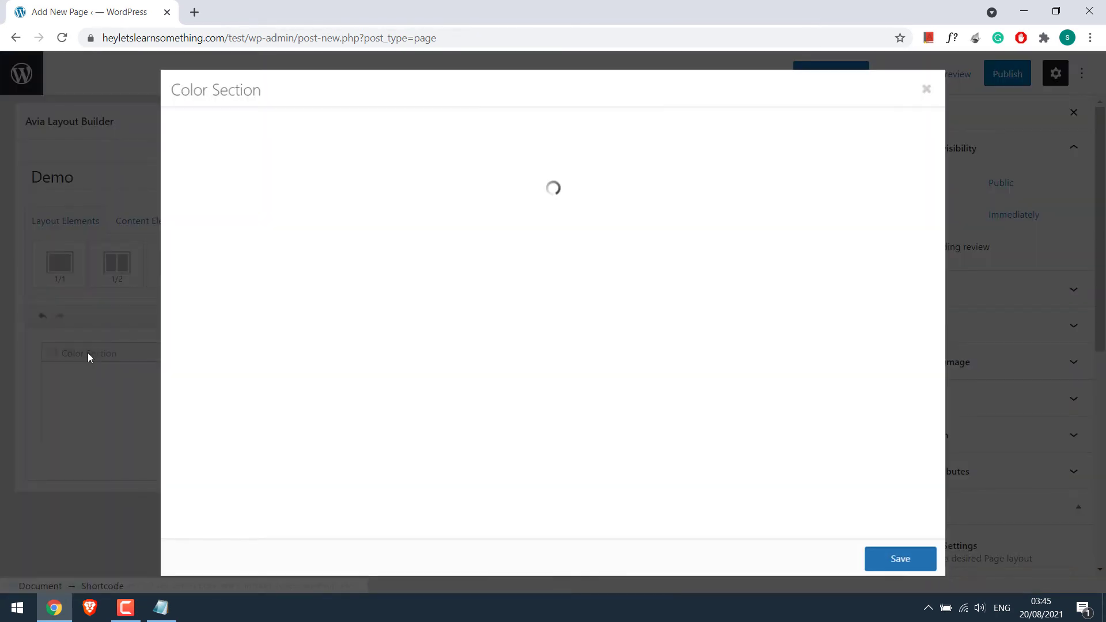
{"action": "left_click", "coordinate": [284, 227]}
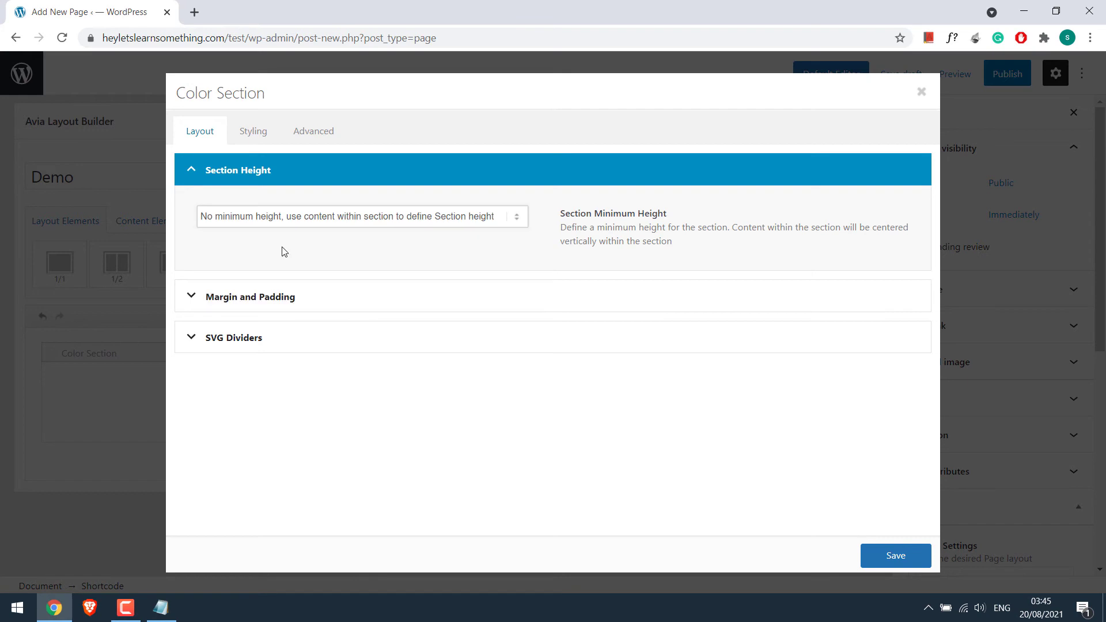
{"action": "left_click", "coordinate": [252, 170]}
Set the section's background video to the Vimeo player link from Notepad and save
{"action": "left_click", "coordinate": [252, 133]}
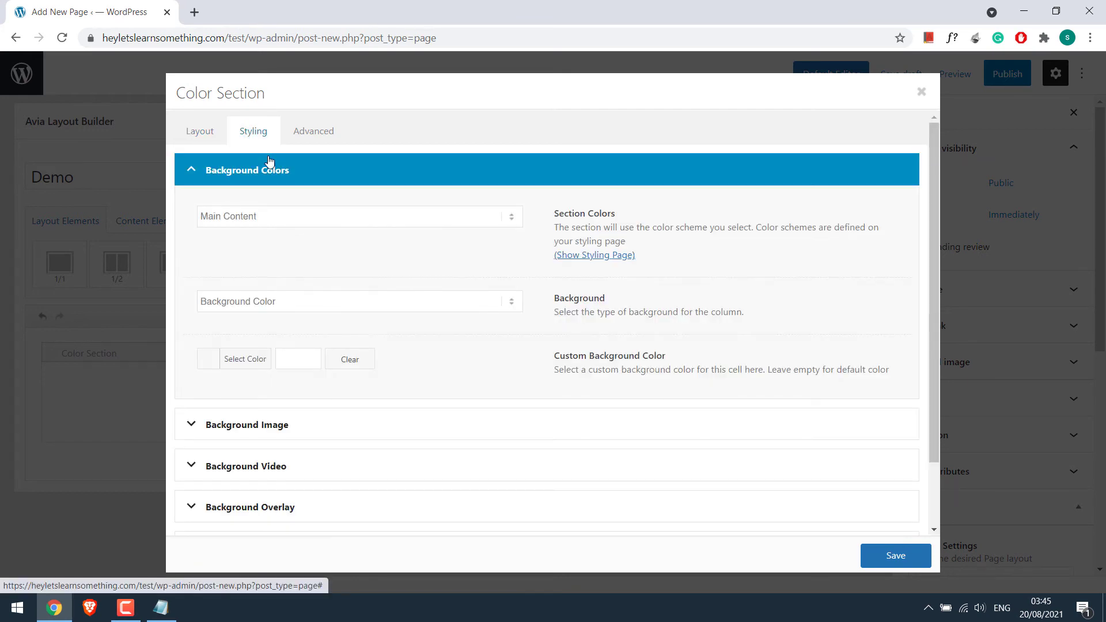
{"action": "left_click", "coordinate": [281, 173]}
{"action": "left_click", "coordinate": [257, 261]}
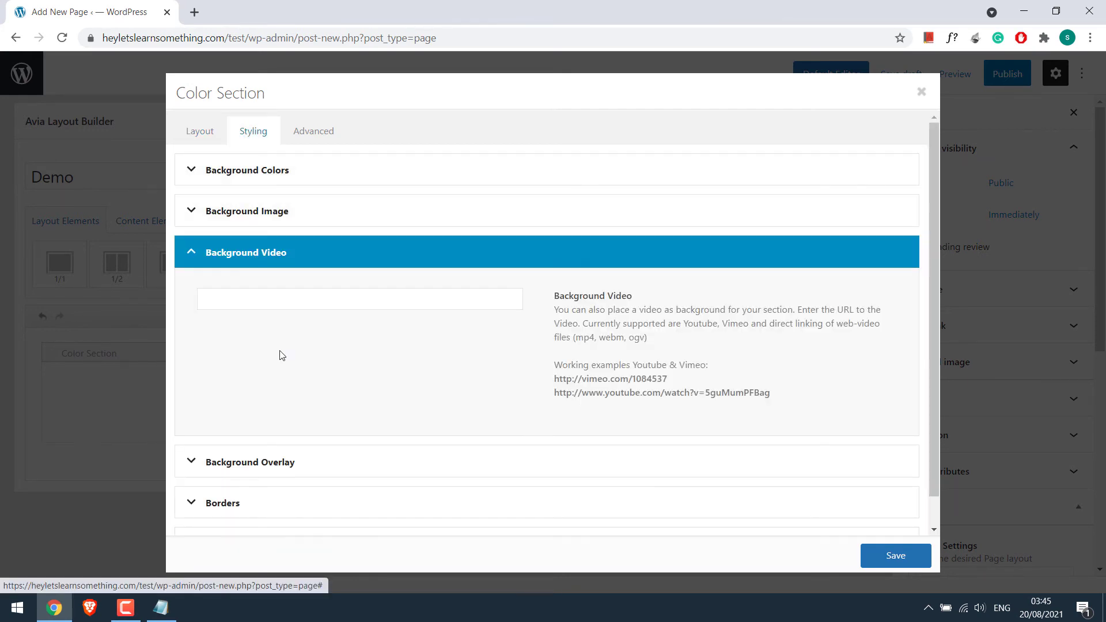
{"action": "key", "text": "alt+Tab"}
{"action": "right_click", "coordinate": [551, 50]}
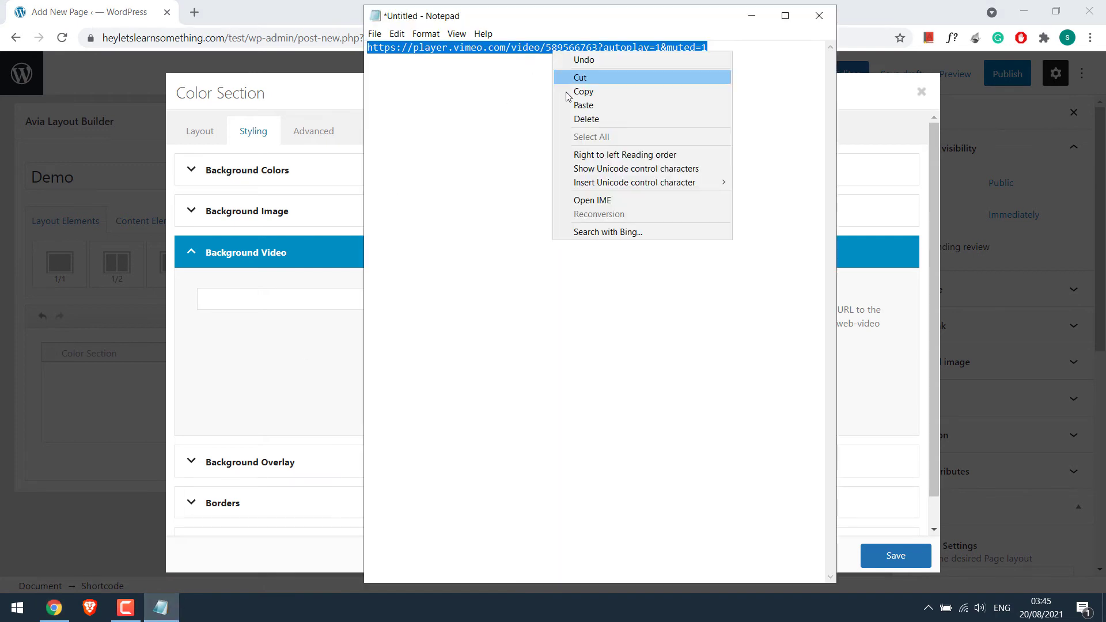
{"action": "left_click", "coordinate": [566, 92]}
{"action": "left_click", "coordinate": [312, 302]}
{"action": "right_click", "coordinate": [311, 300]}
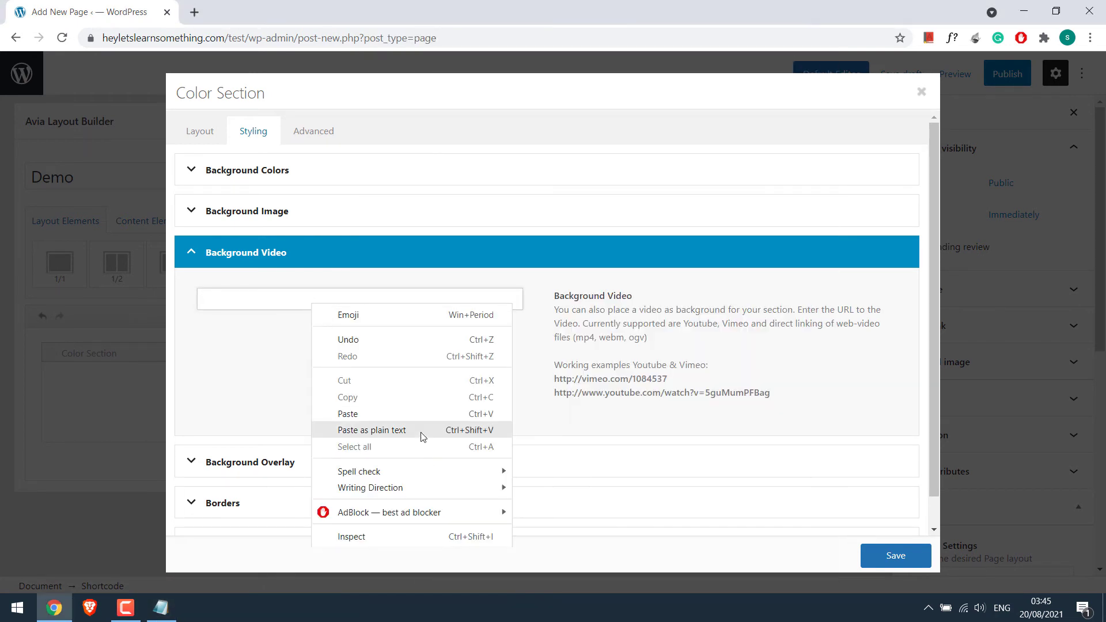
{"action": "left_click", "coordinate": [423, 414]}
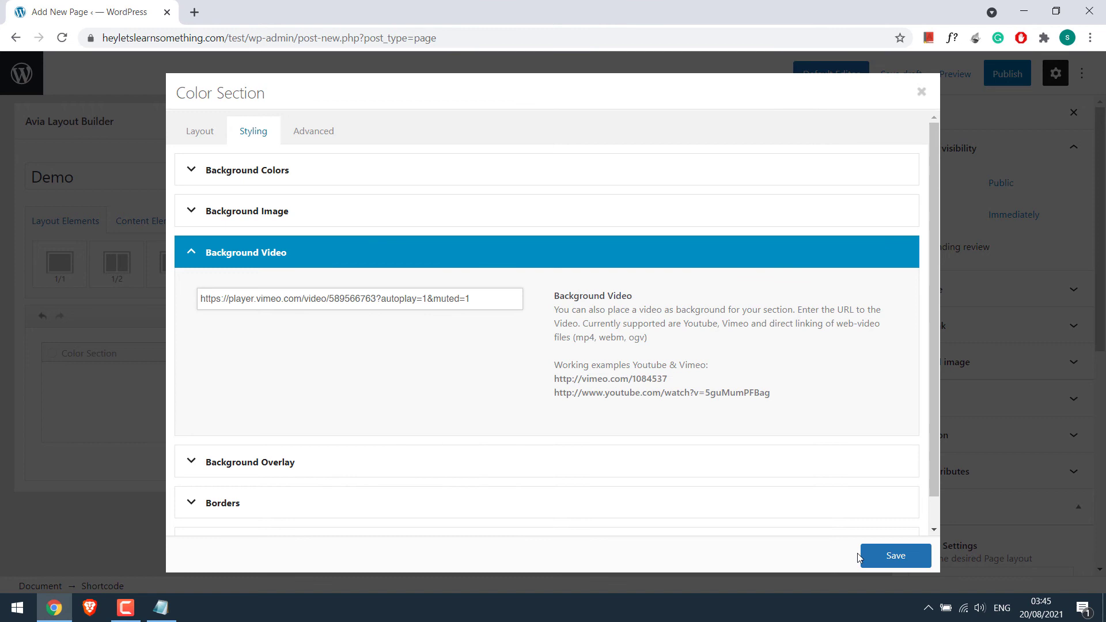
{"action": "left_click", "coordinate": [901, 560]}
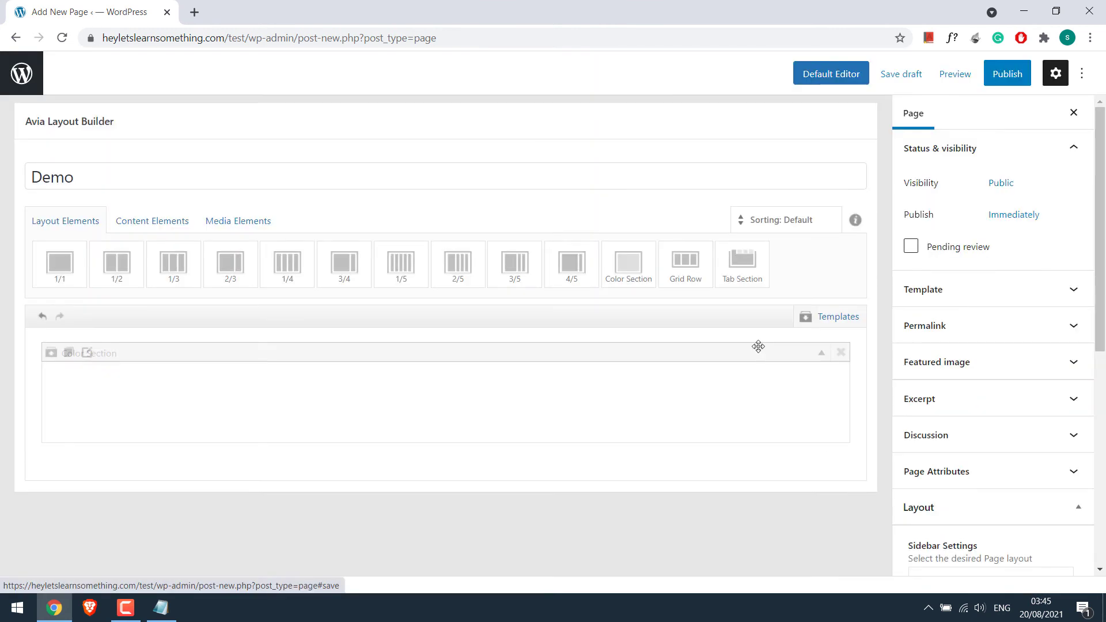
Publish the Demo page and view it with the fire video playing
{"action": "left_click", "coordinate": [1011, 76]}
{"action": "left_click", "coordinate": [968, 74]}
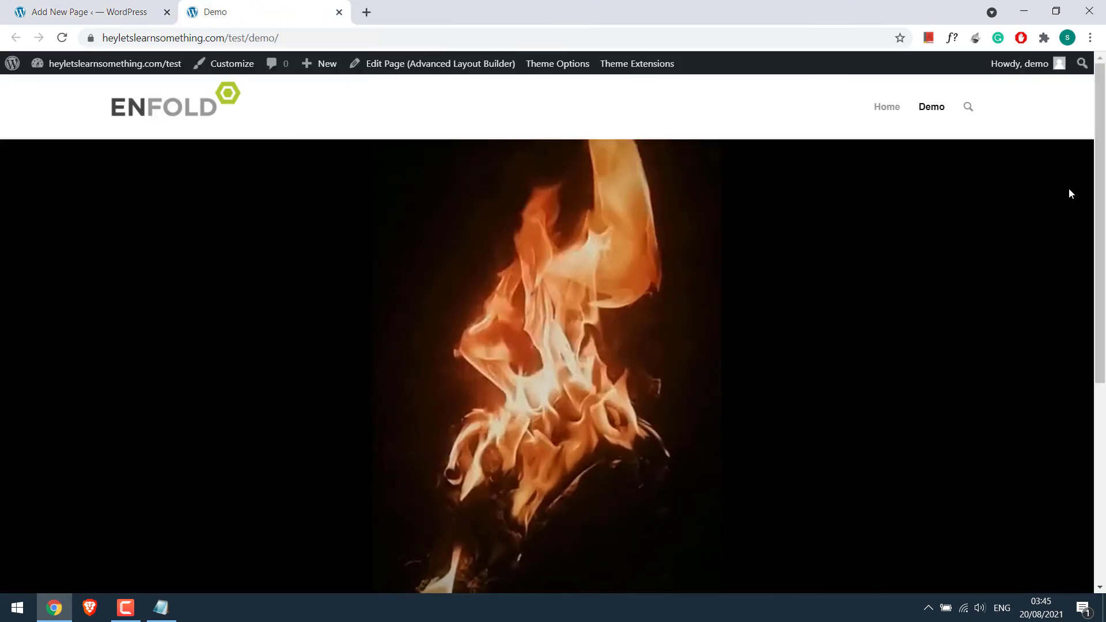
{"action": "scroll", "coordinate": [1069, 194], "scroll_direction": "down", "scroll_amount": 5}
{"action": "scroll", "coordinate": [1081, 130], "scroll_direction": "up", "scroll_amount": 5}
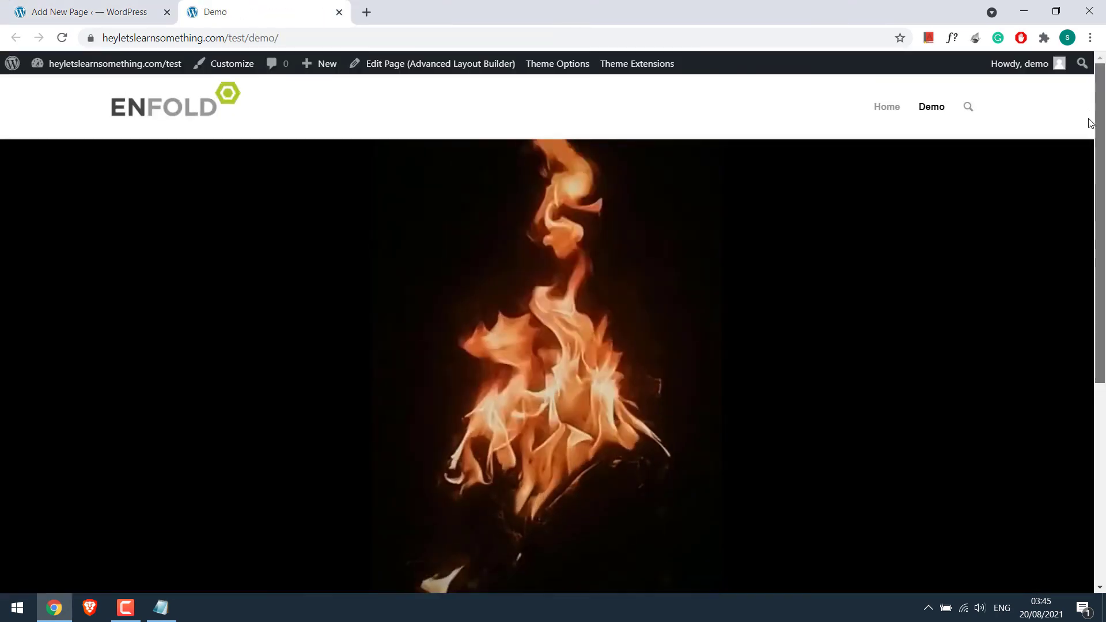
{"action": "right_click", "coordinate": [419, 220]}
{"action": "left_click", "coordinate": [462, 434]}
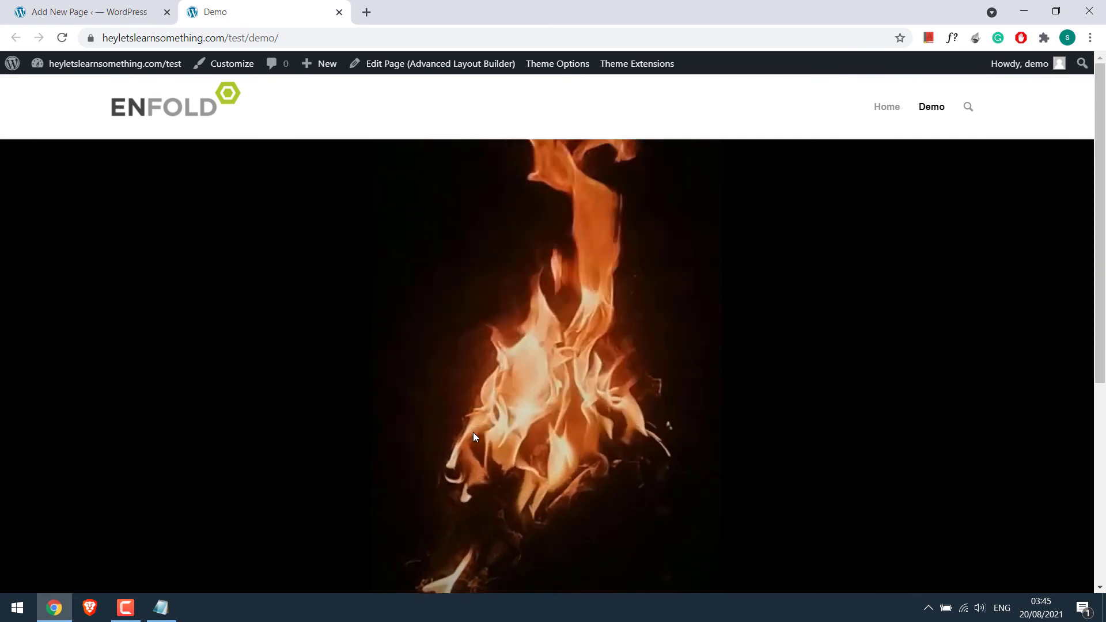
Preview the page as an iPhone 6/7/8 in DevTools, then close DevTools
{"action": "key", "text": "ctrl+shift+m"}
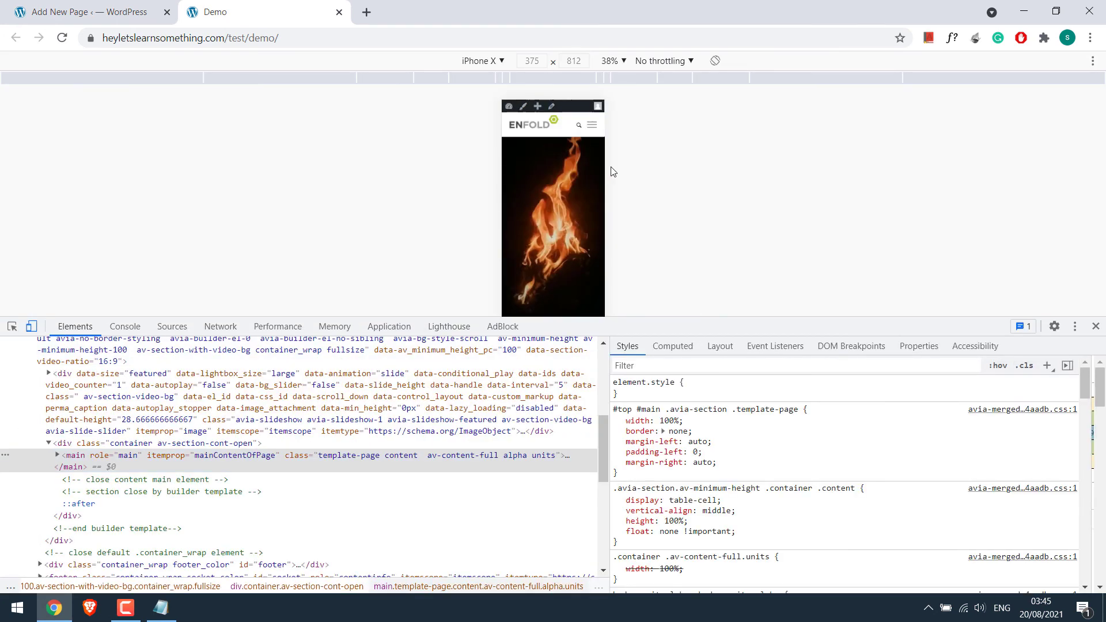
{"action": "left_click", "coordinate": [483, 61]}
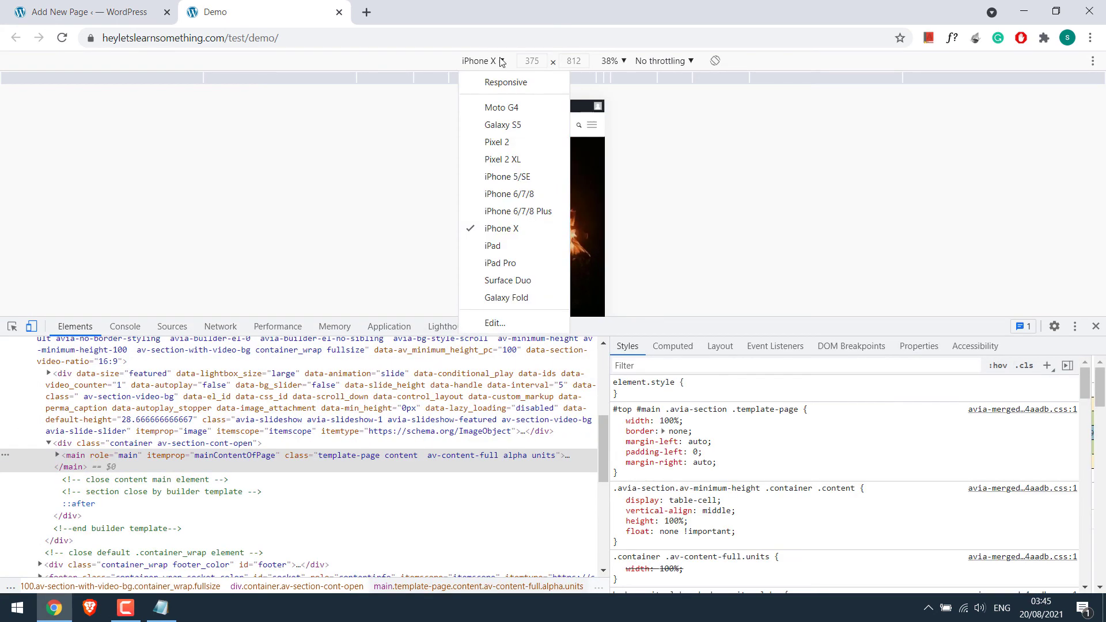
{"action": "left_click", "coordinate": [518, 195]}
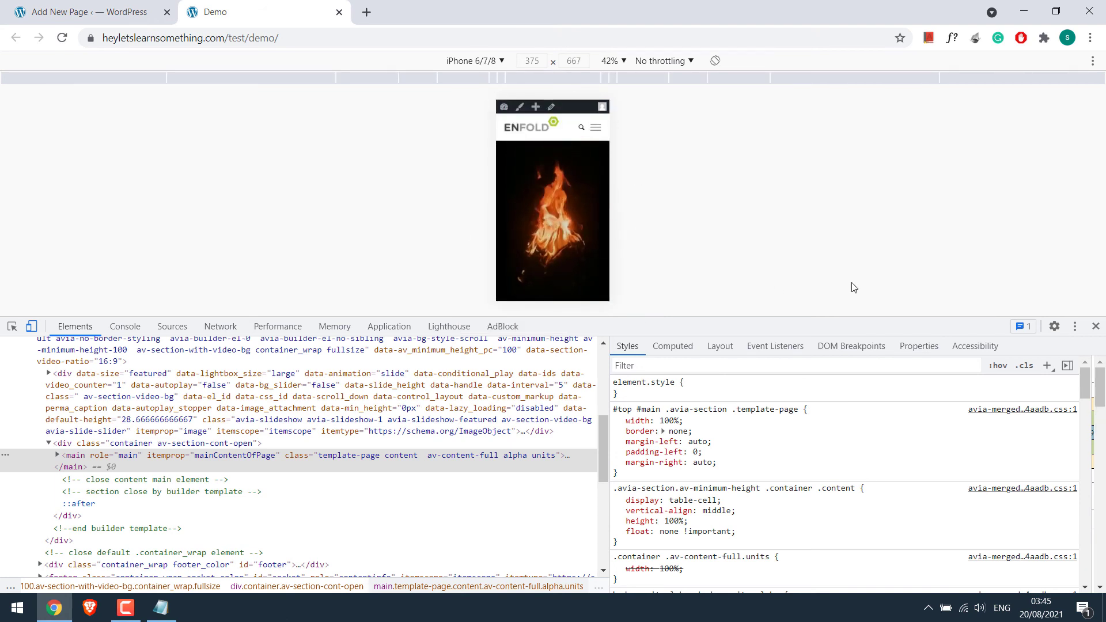
{"action": "left_click", "coordinate": [1096, 326]}
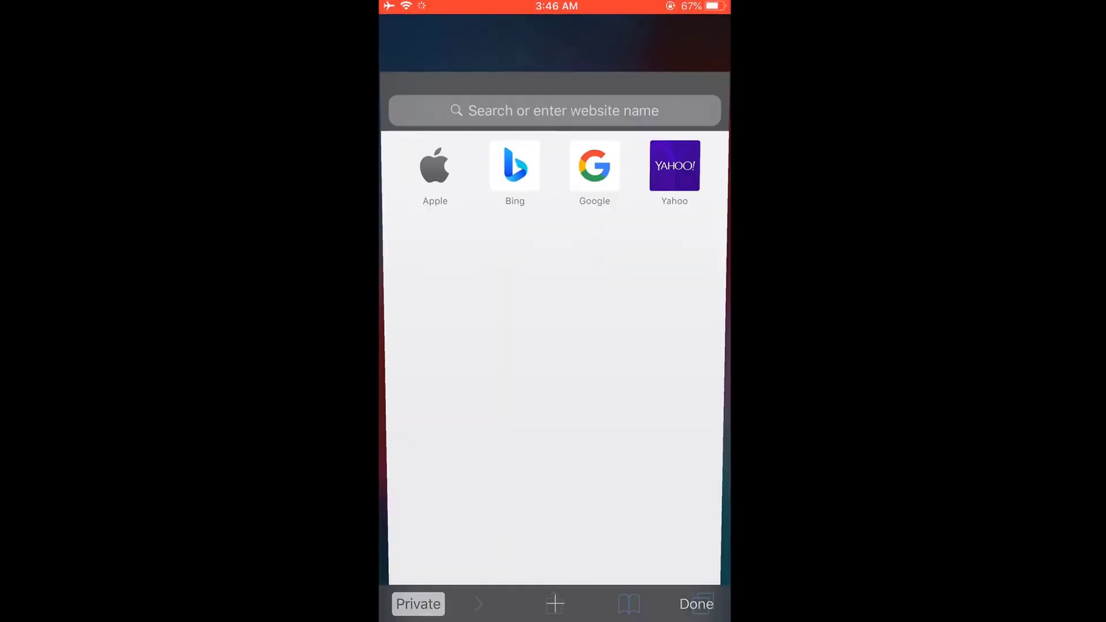
{"action": "type", "text": "heyletslearnsomething.com/test/"}
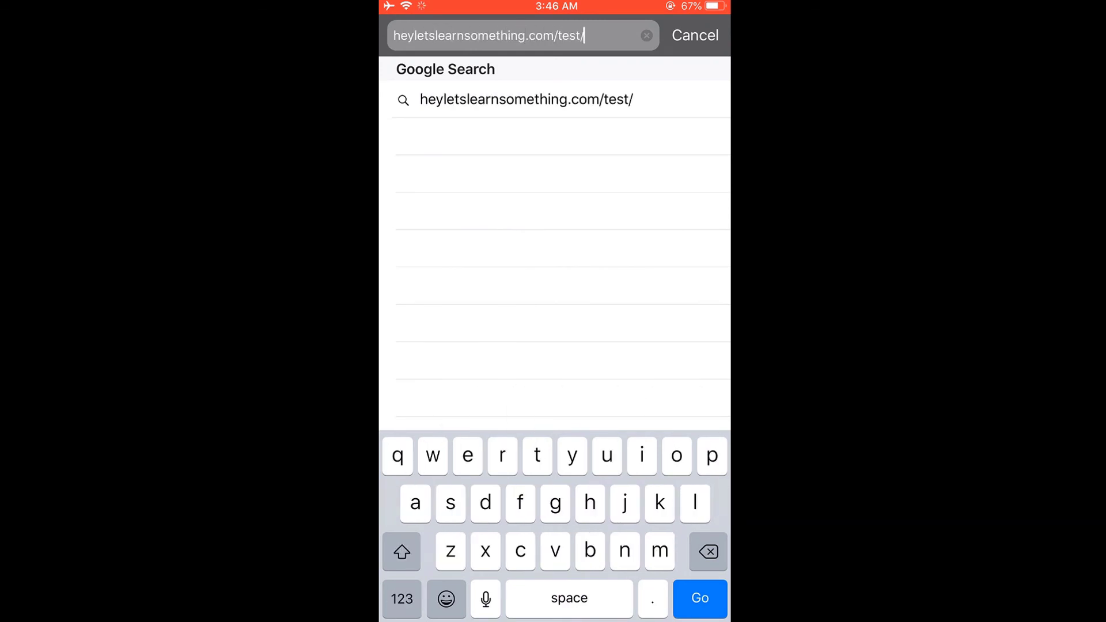
Enter the test site's address in iPhone Safari and go
{"action": "key", "text": "Return"}
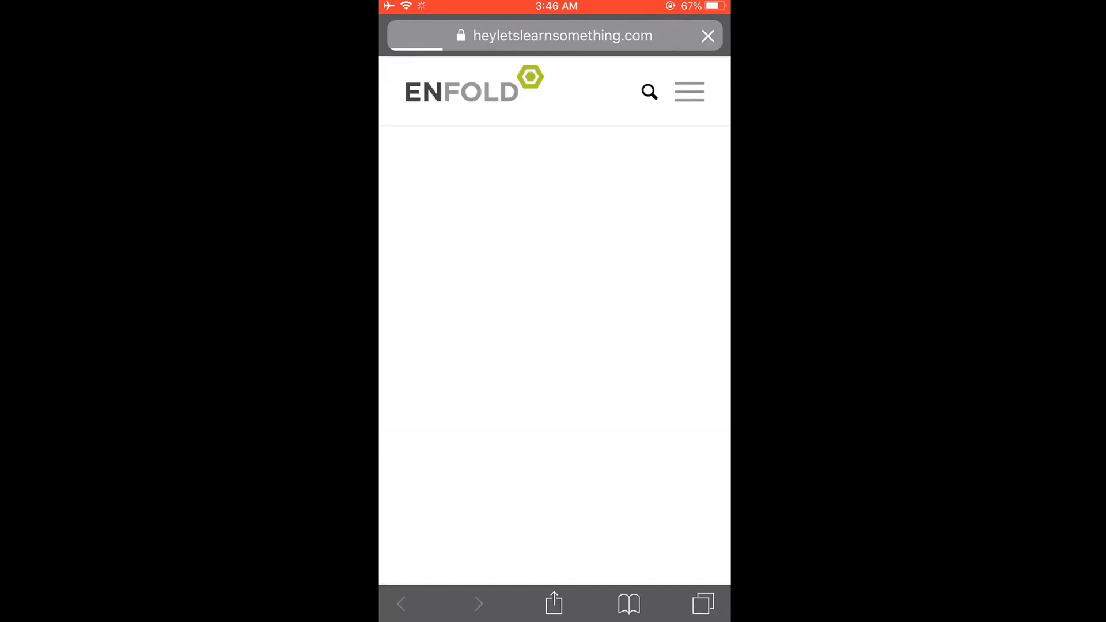